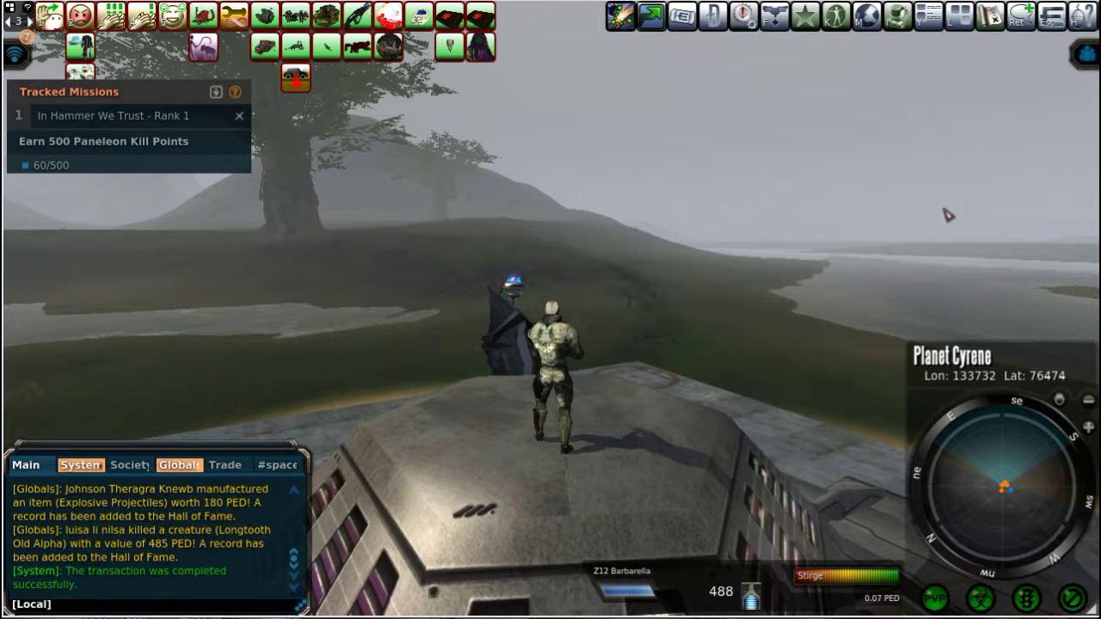
Step: Turn the camera around the rooftop and tilt it down onto the landing platform
right_click(936, 201)
right_click(936, 201)
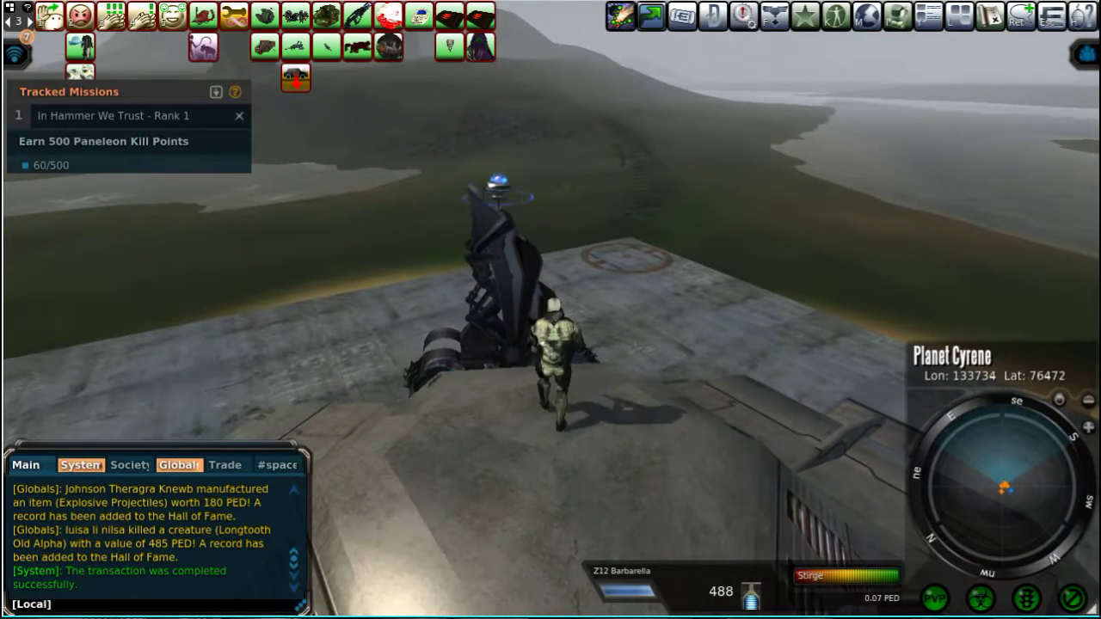
right_click(933, 298)
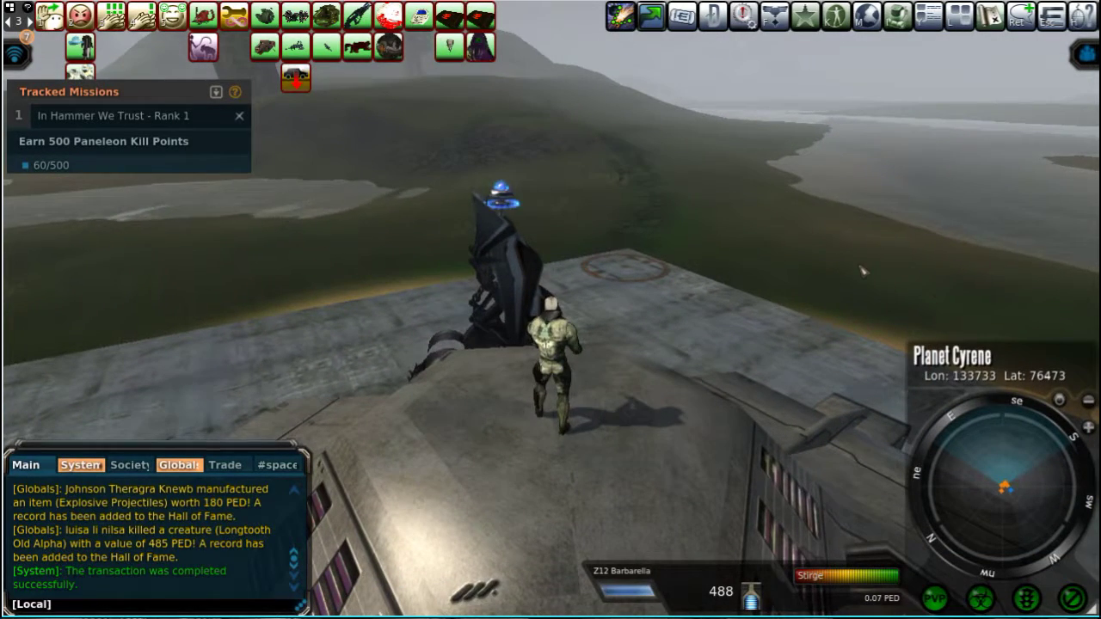
right_click(800, 277)
Step: Run past the spiked vehicle, off the landing pad and along the ridge path
key("w")
key("w")
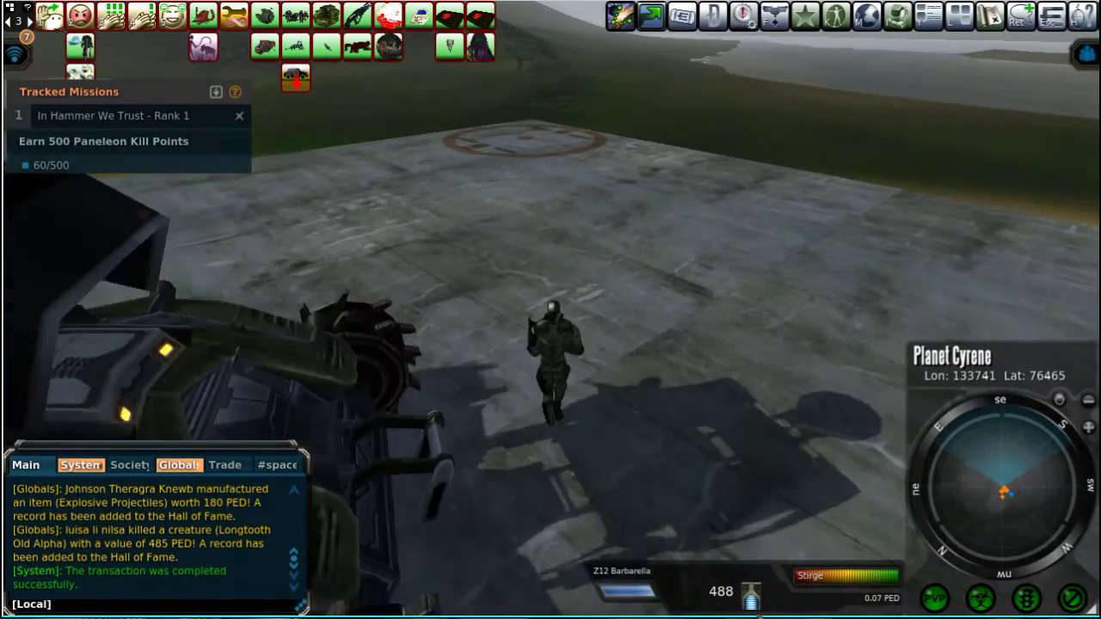
key("w")
key("w")
key("w")
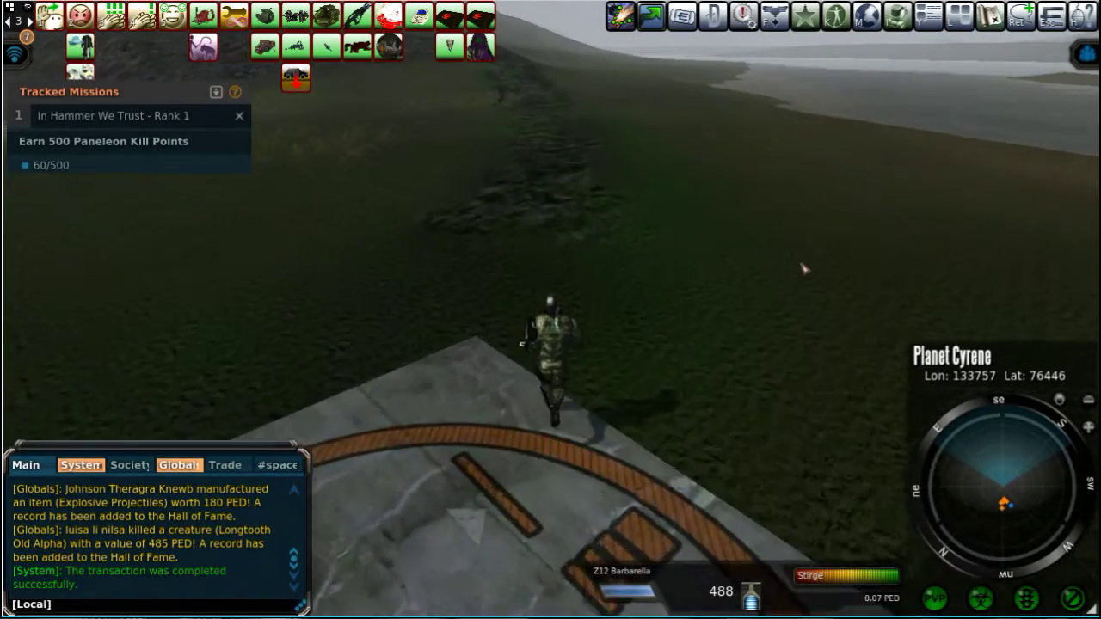
key("w")
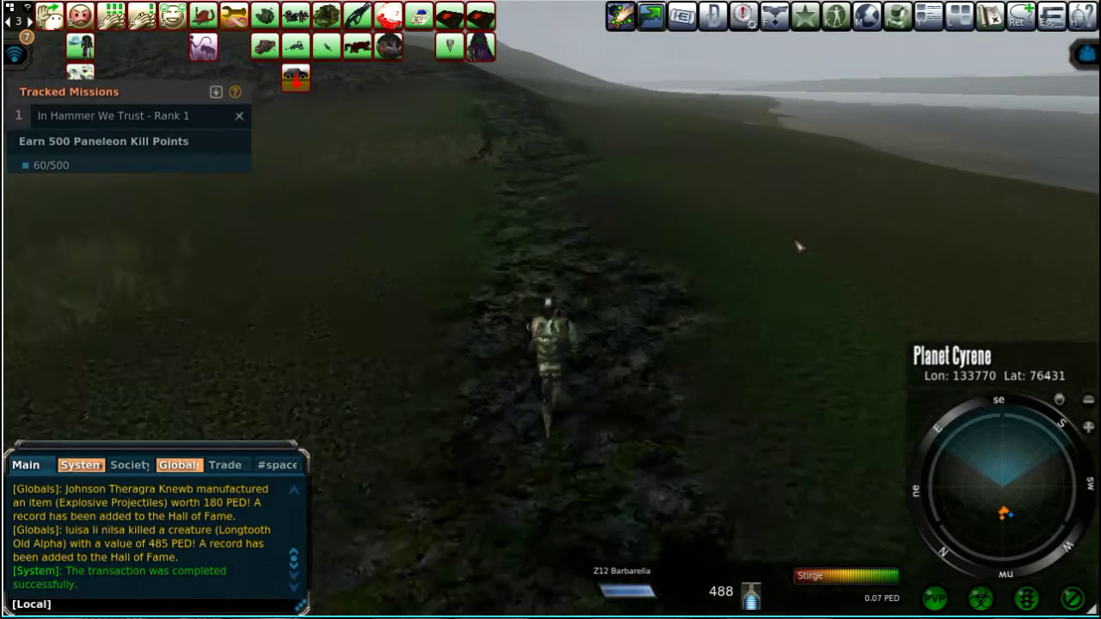
key("w")
key("w")
key("w")
key("w")
key("w")
key("w")
key("w")
key("w")
key("w")
key("w")
key("w")
key("w")
key("w")
key("w")
key("w")
key("w")
Step: Run up the hillside, lock onto an L3 Weak Paneleon and begin sweating it
key("w")
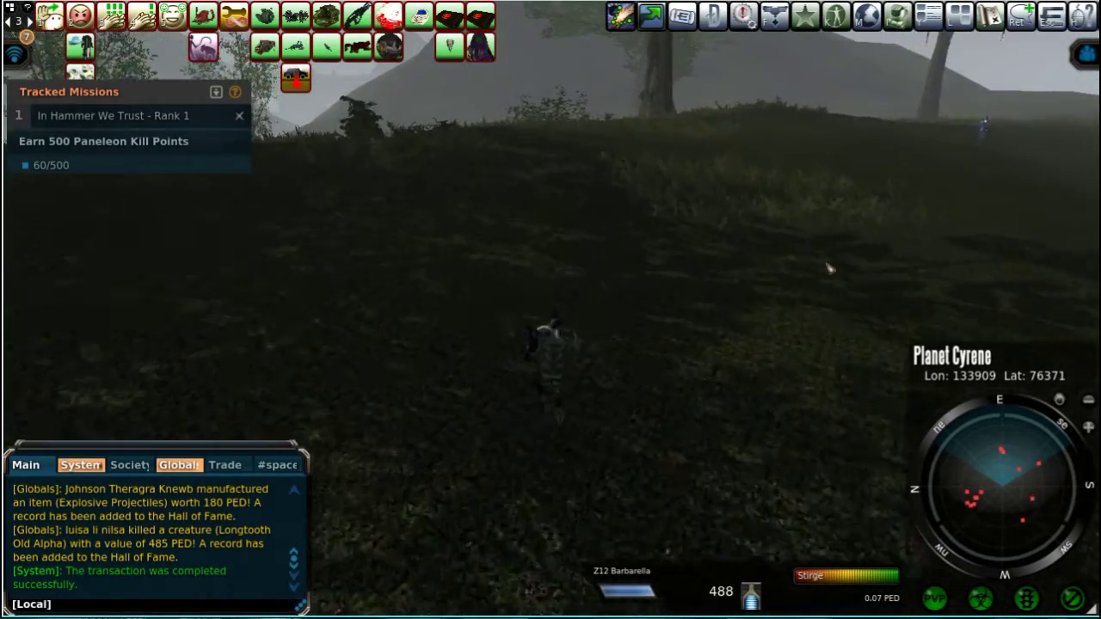
key("w")
key("w")
key("w")
key("w")
key("w")
left_click(614, 177)
left_click(869, 392)
key("f")
key("w")
Step: Back away from the approaching Paneleon, then retry sweat extraction with the VSE Mk 1
key("s")
key("s")
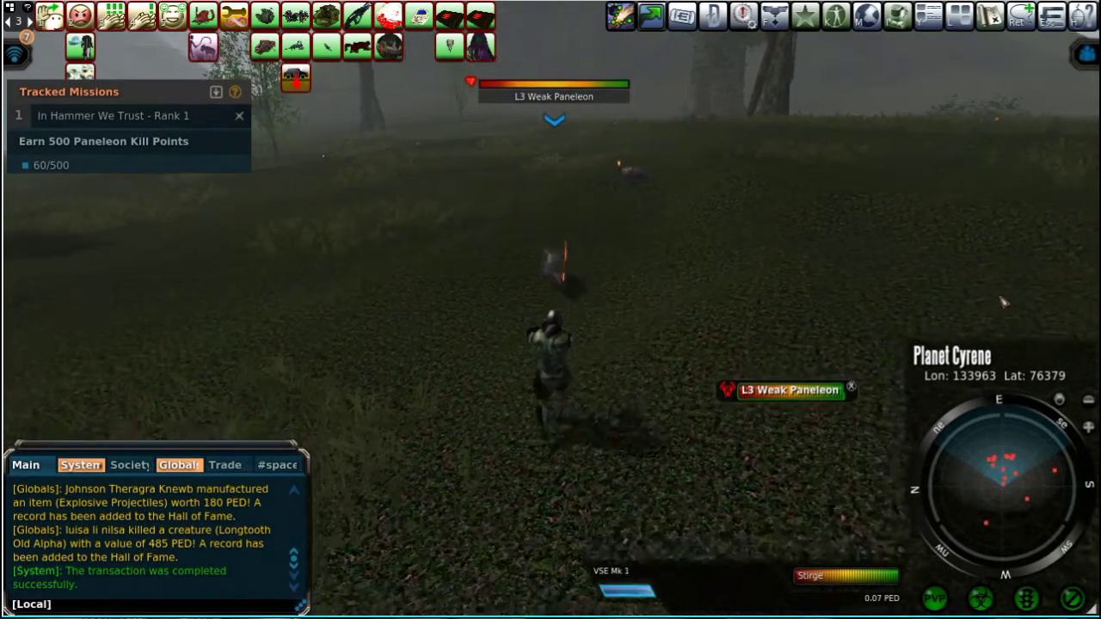
key("s")
key("f")
key("f")
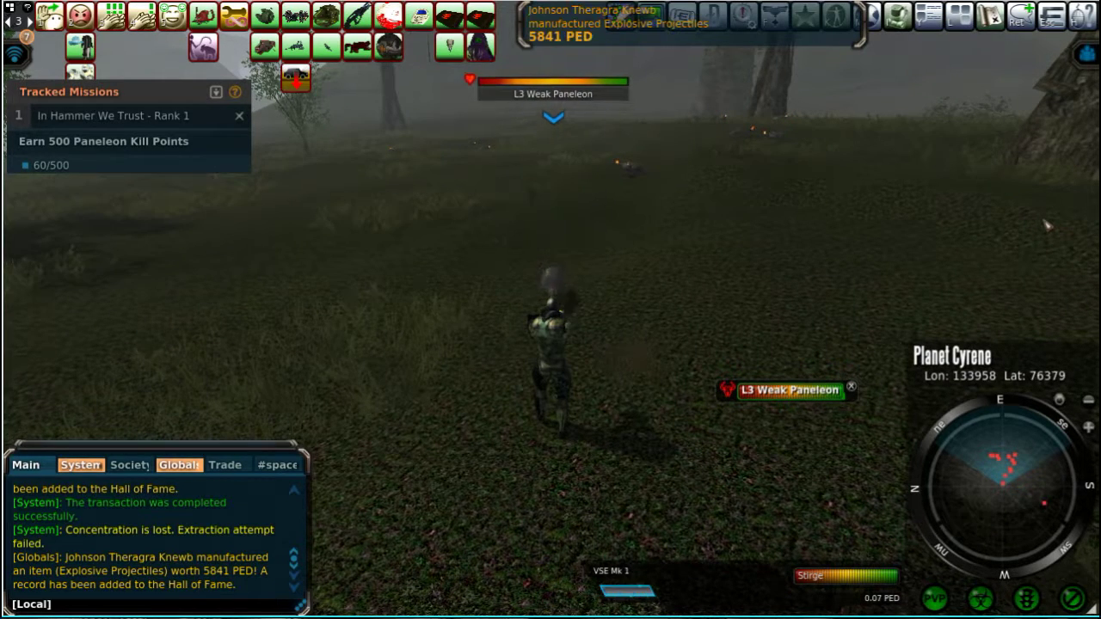
key("f")
key("f")
key("f")
key("f")
key("i")
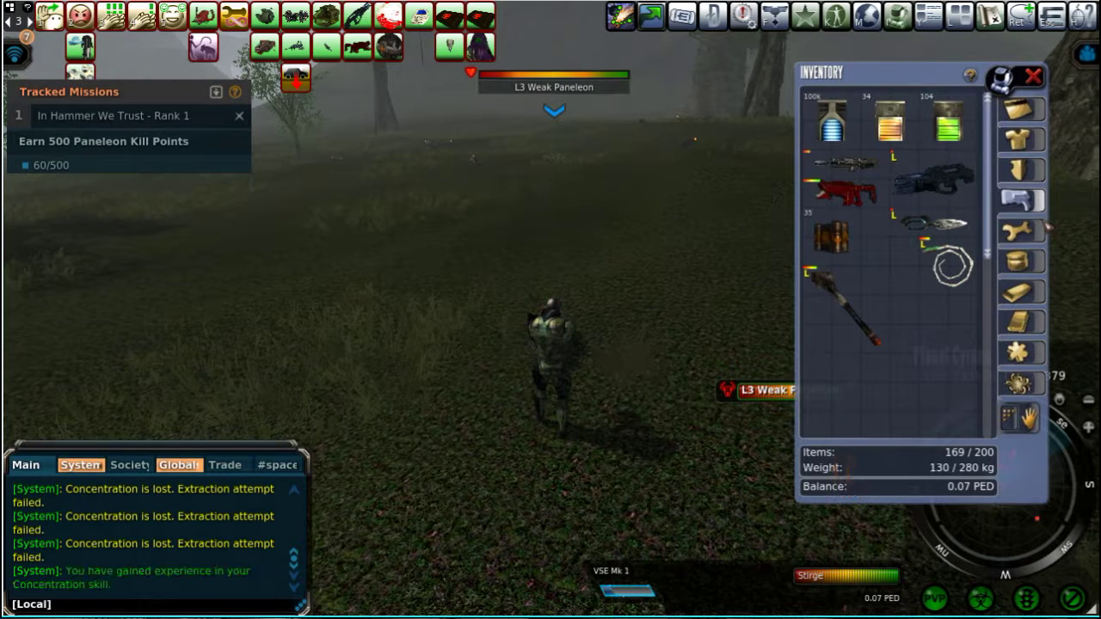
left_click(1017, 262)
left_click(1033, 77)
key("i")
key("m")
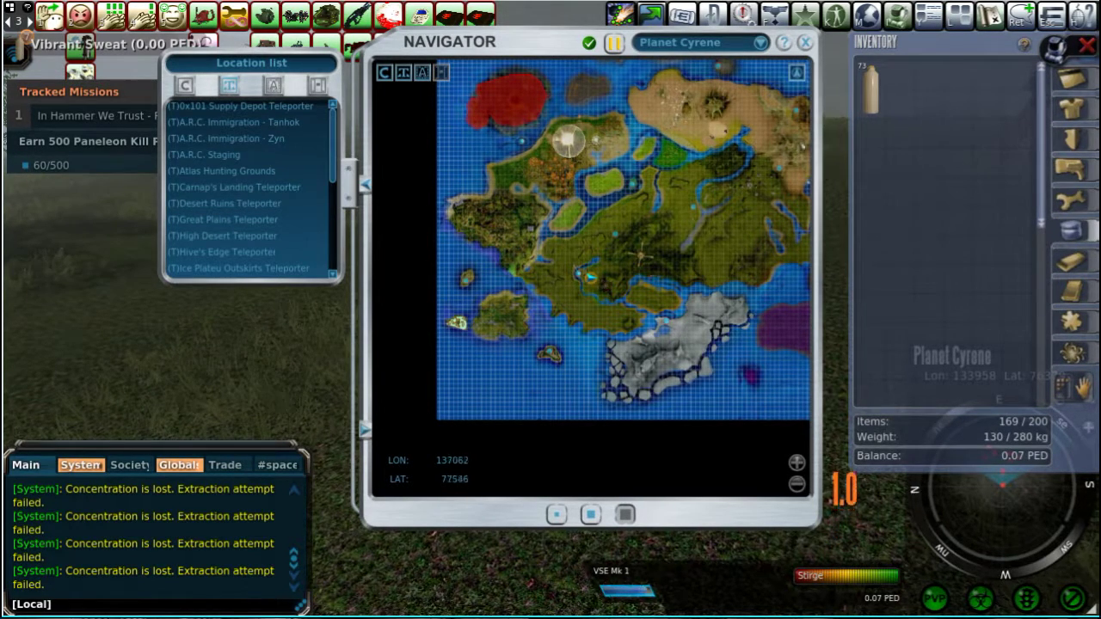
left_click(806, 43)
left_click(1087, 49)
Step: Sweat the Paneleon until no more is possible, then kill it with the Z12 Barbarella (61/500)
key("i")
key("f")
key("f")
key("f")
key("1")
key("f")
key("i")
key("f")
key("f")
key("f")
key("f")
key("f")
key("f")
key("f")
key("f")
key("f")
key("f")
key("f")
key("f")
key("f")
key("f")
key("i")
Step: Arrange the sweat bottle, bread and other Paneleon loot along the inventory's top row
mouse_move(881, 146)
left_mouse_down()
mouse_move(914, 201)
mouse_move(899, 178)
left_mouse_up()
mouse_move(913, 91)
left_mouse_down()
mouse_move(890, 94)
mouse_move(886, 82)
left_mouse_up()
left_click_drag(972, 86, 942, 89)
mouse_move(926, 167)
left_mouse_down()
mouse_move(962, 142)
mouse_move(991, 88)
mouse_move(987, 103)
left_mouse_up()
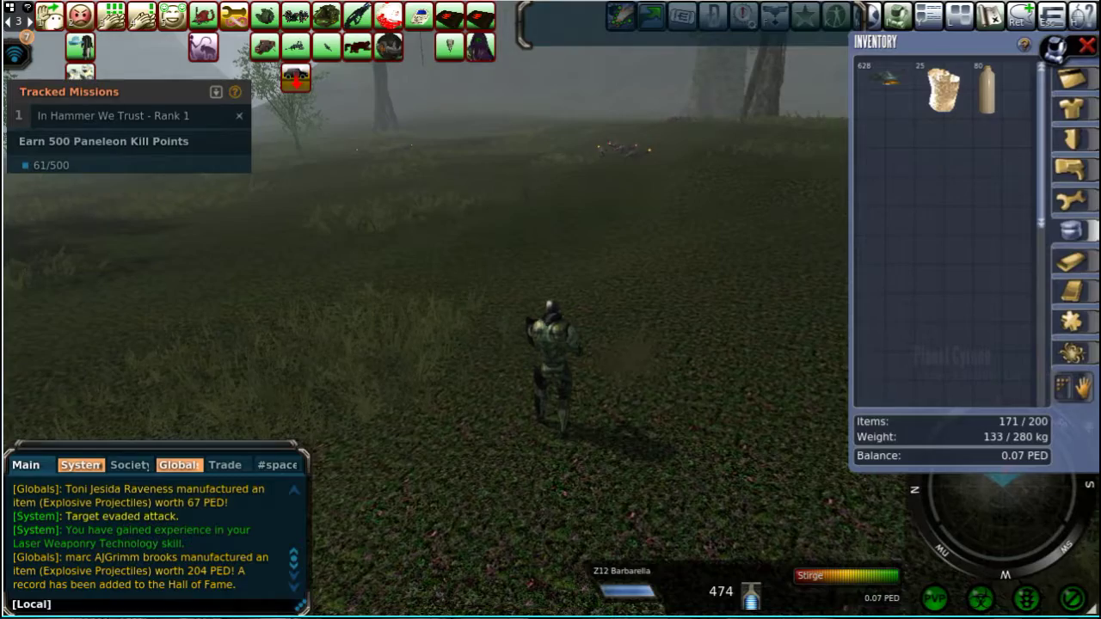